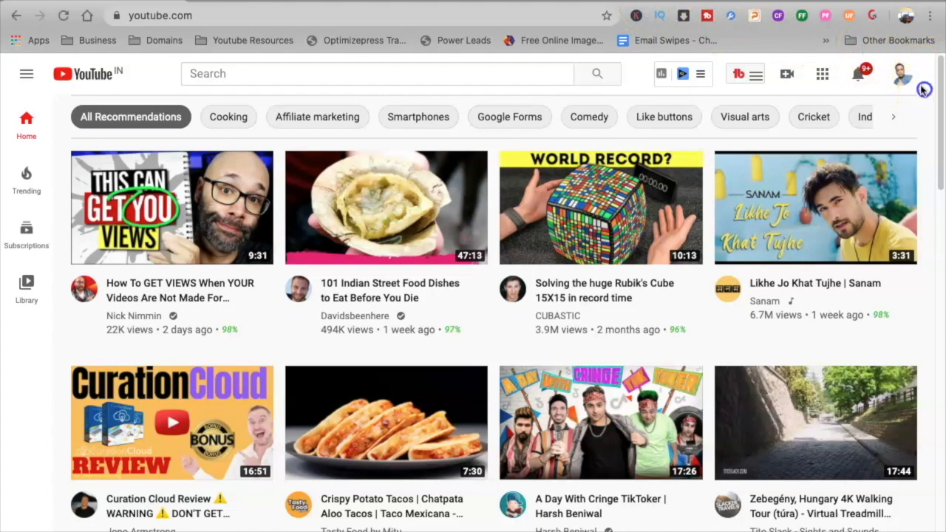
Step: Open YouTube Studio from the account and start a new video upload
{"action": "left_click", "coordinate": [902, 77]}
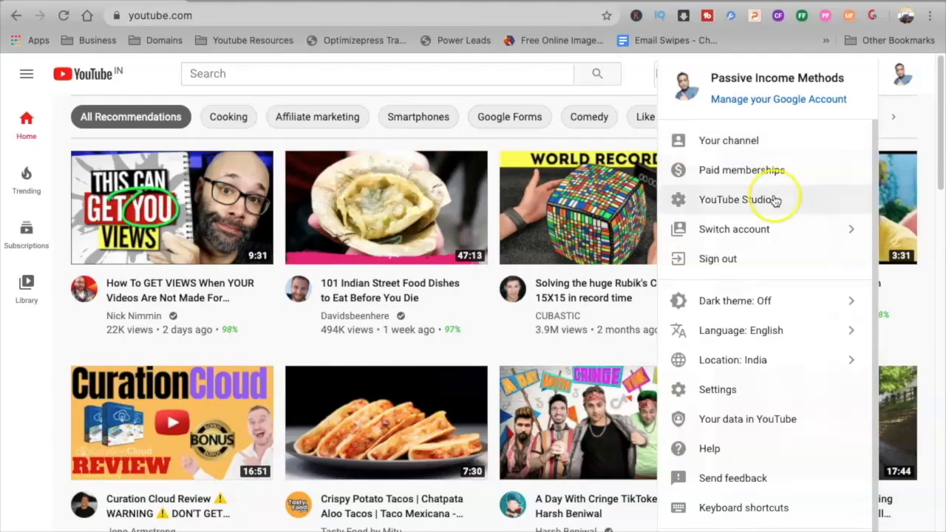
{"action": "left_click", "coordinate": [773, 200]}
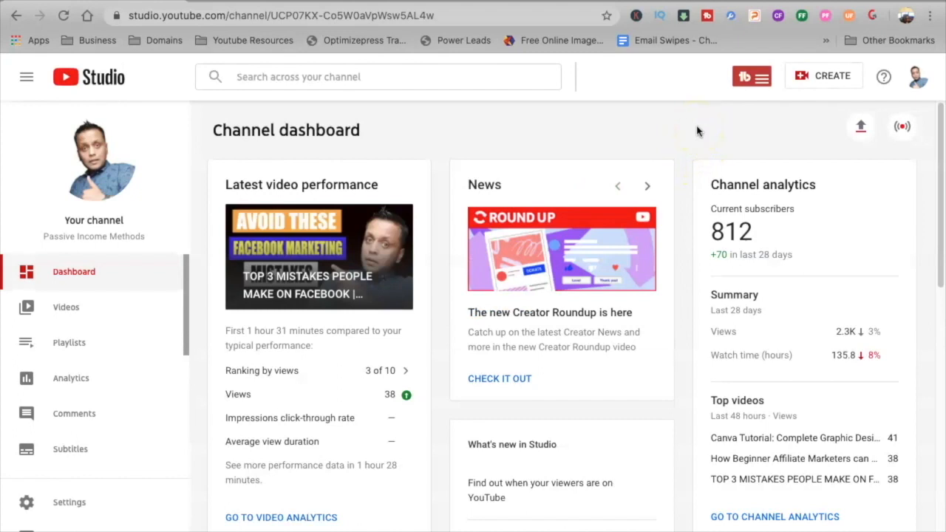
{"action": "left_click", "coordinate": [833, 77]}
{"action": "left_click", "coordinate": [817, 108]}
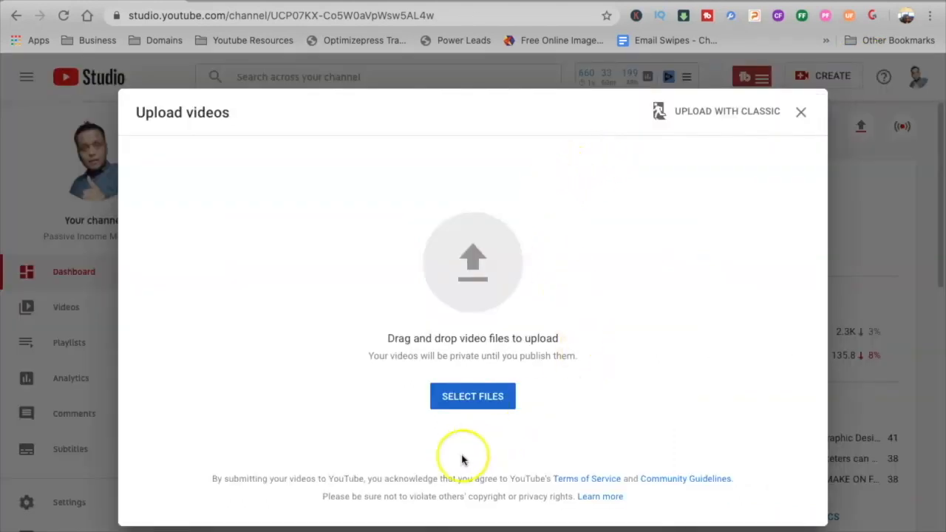
Step: Choose the file How to lose weight.mp4 from the Desktop as the video to upload
{"action": "left_click", "coordinate": [472, 397]}
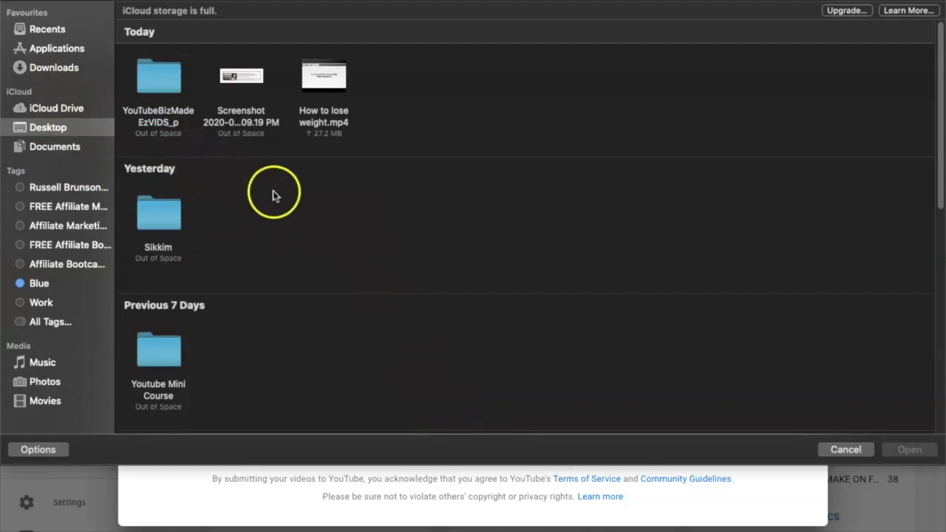
{"action": "mouse_move", "coordinate": [309, 77]}
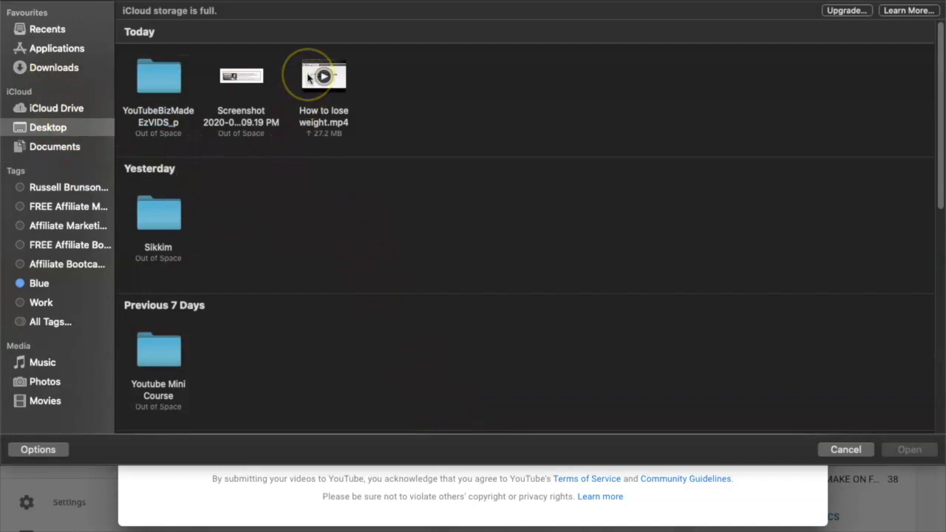
{"action": "left_click", "coordinate": [309, 77]}
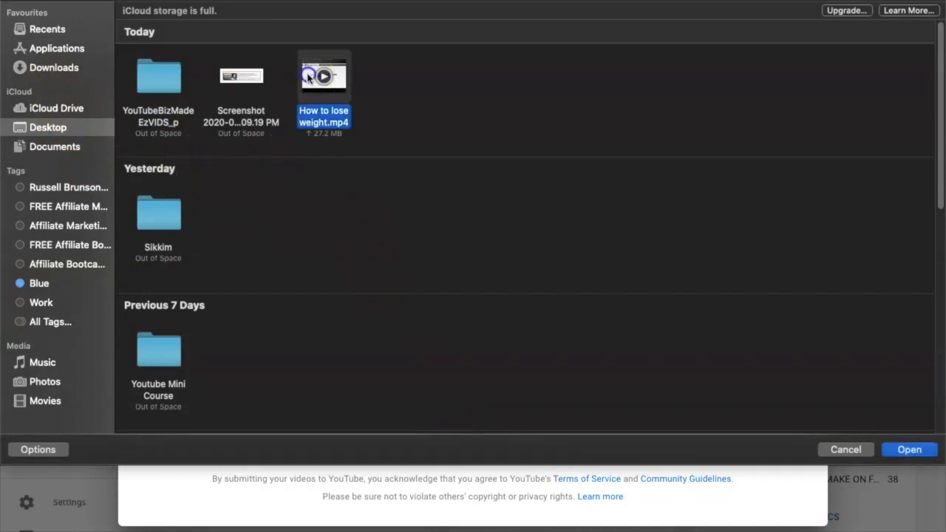
{"action": "key", "text": "Return"}
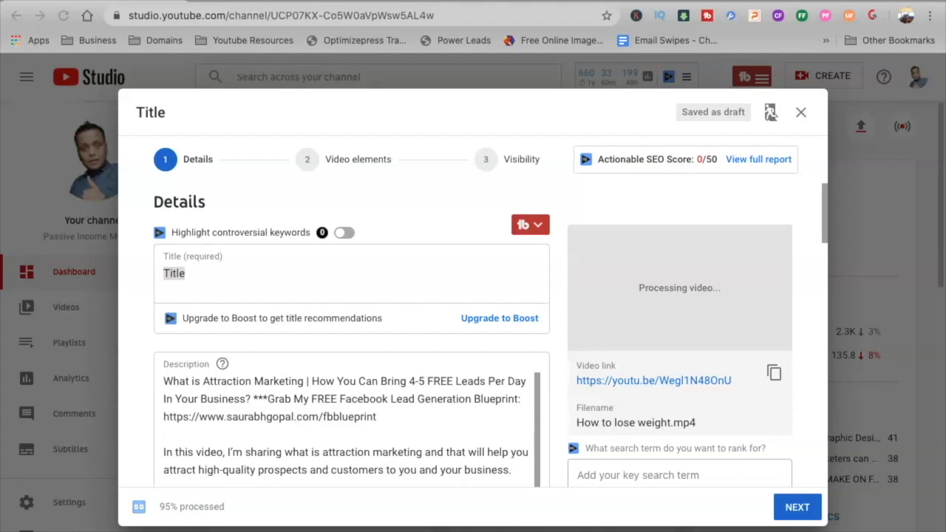
Step: Replace the placeholder title with "How to lose weight - Passive Income Methods"
{"action": "left_click", "coordinate": [209, 275]}
{"action": "double_click", "coordinate": [207, 275]}
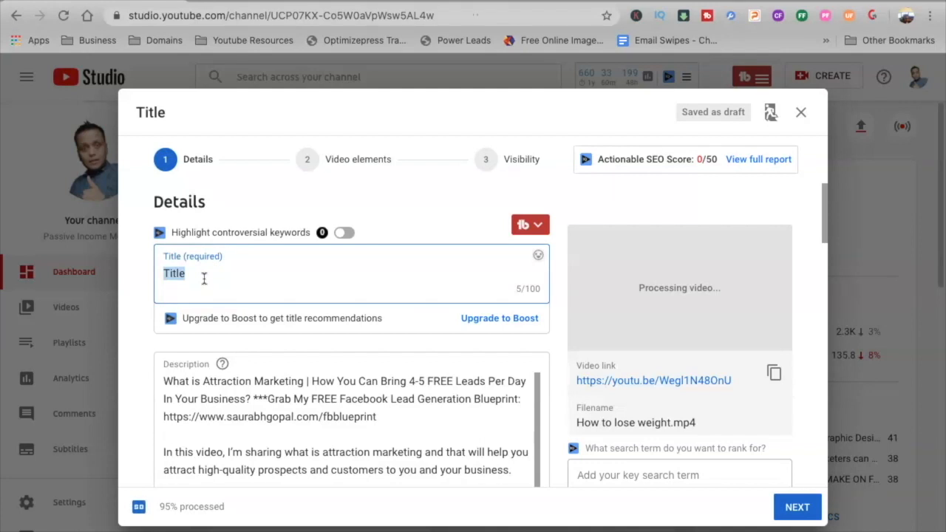
{"action": "type", "text": "How t"}
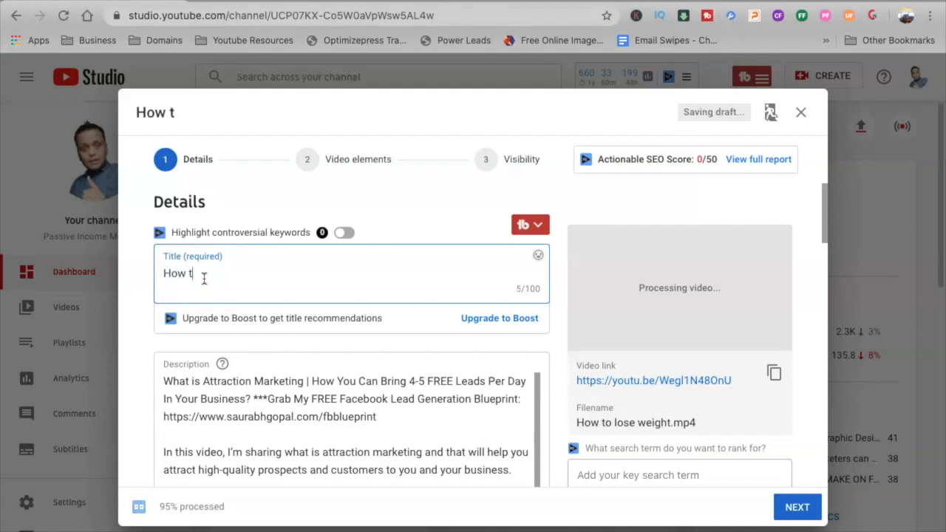
{"action": "type", "text": "o lose"}
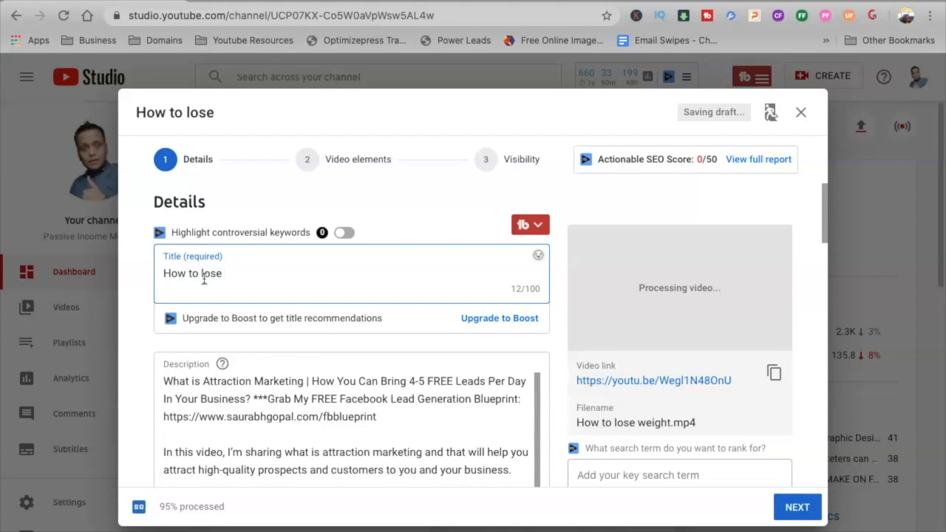
{"action": "type", "text": "weight"}
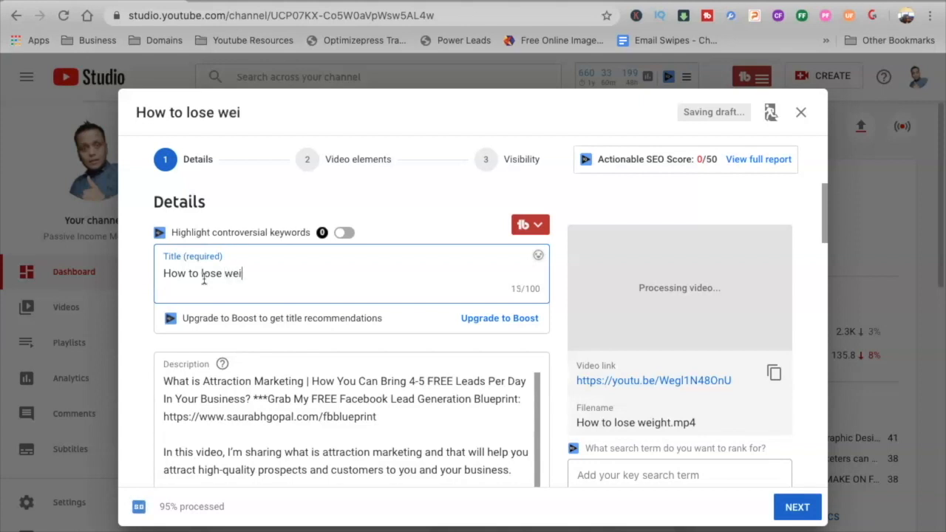
{"action": "left_click", "coordinate": [173, 281]}
{"action": "type", "text": "- Passive "}
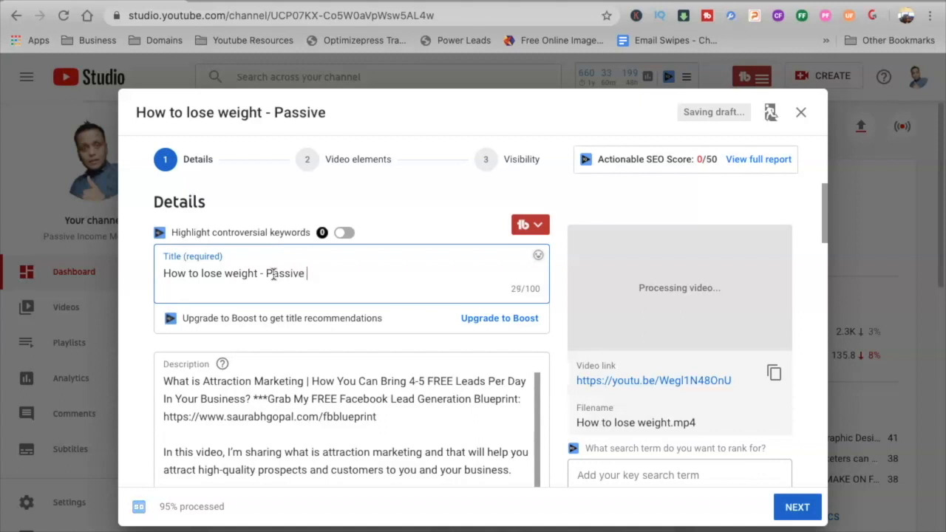
{"action": "type", "text": "Income Methods"}
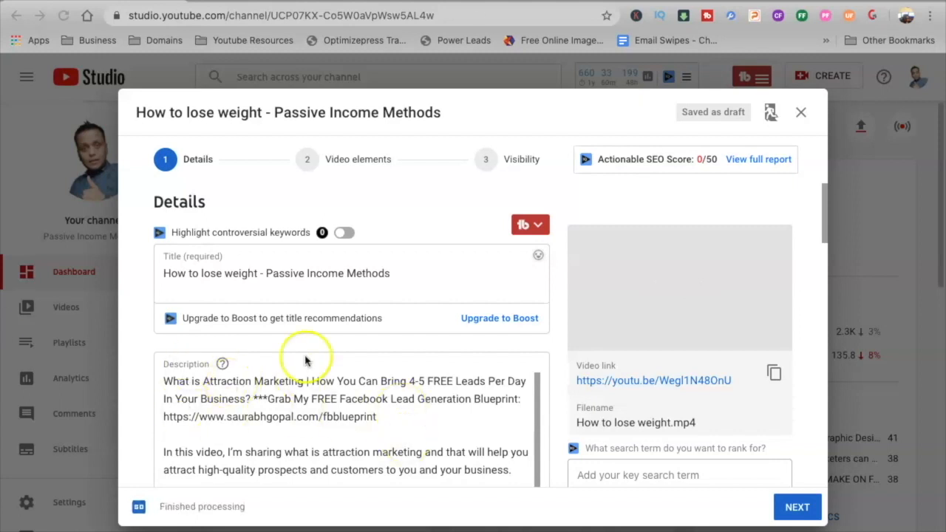
Step: Upload the "Avoid these Facebook marketing mistakes" image from Downloads as the video's custom thumbnail
{"action": "left_click_drag", "start_coordinate": [826, 223], "coordinate": [827, 241]}
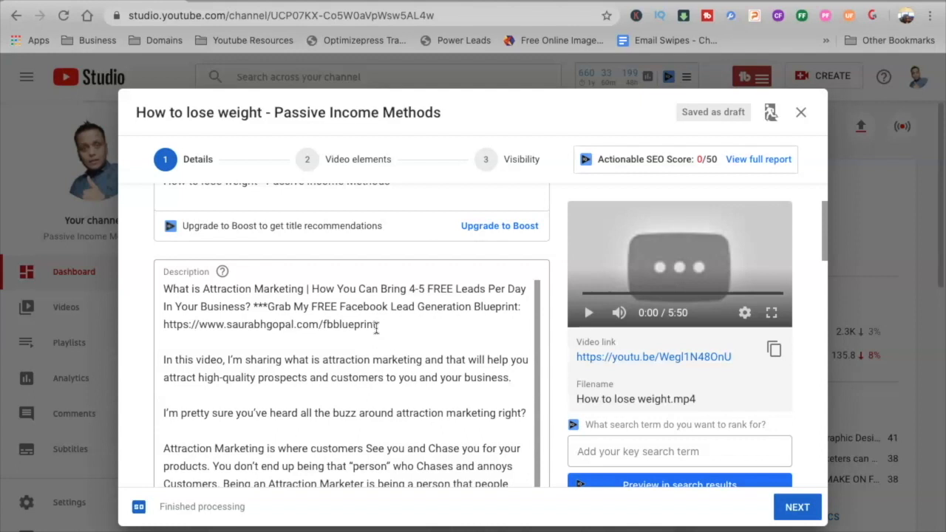
{"action": "scroll", "coordinate": [340, 354], "scroll_direction": "down", "scroll_amount": 10}
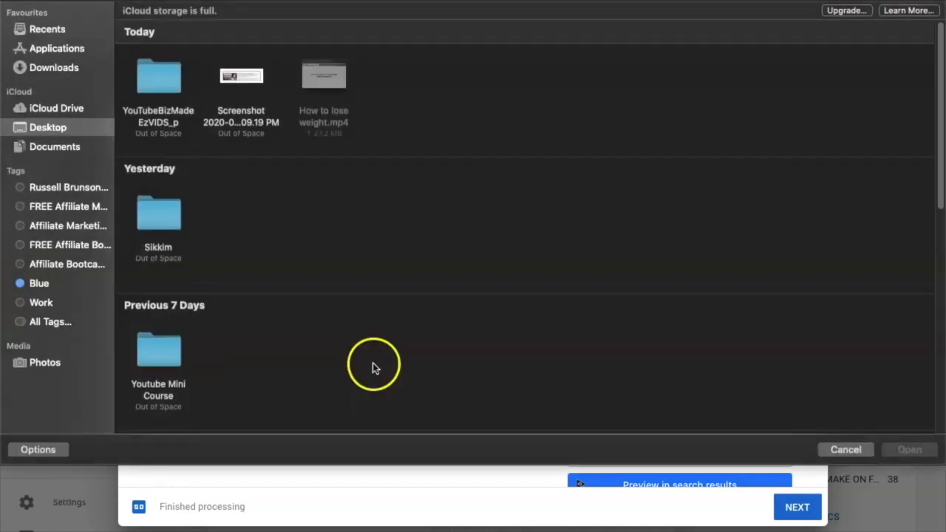
{"action": "left_click", "coordinate": [55, 68]}
{"action": "double_click", "coordinate": [185, 87]}
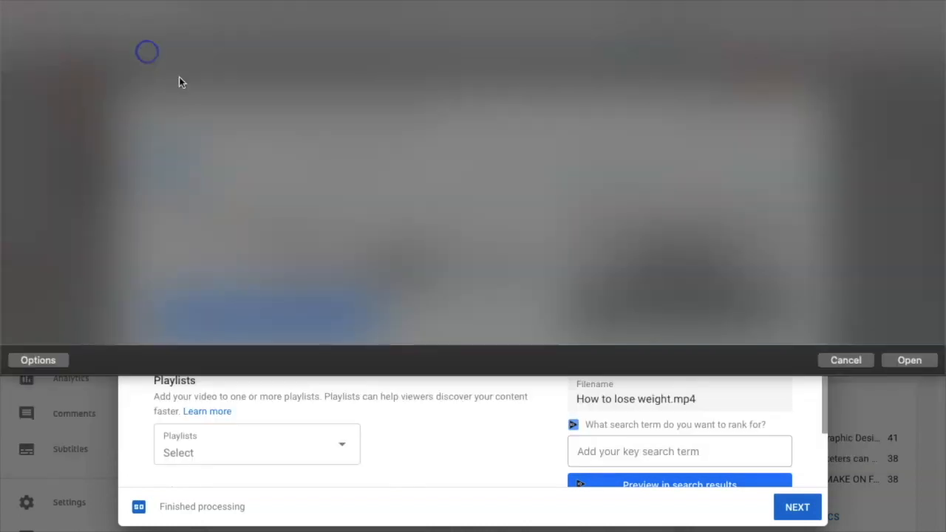
{"action": "left_click", "coordinate": [423, 370]}
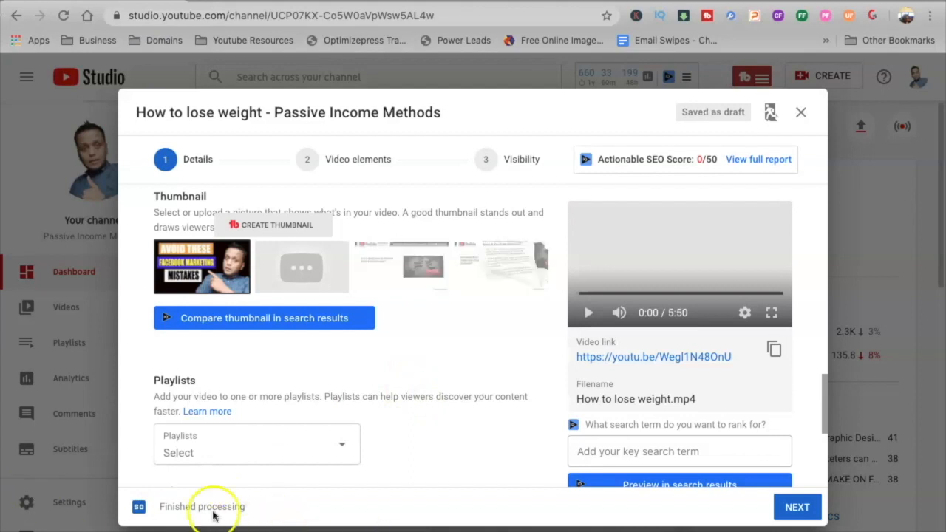
Step: Expand the additional video details and check the category choices, keeping Education
{"action": "left_click_drag", "start_coordinate": [824, 399], "coordinate": [817, 458]}
{"action": "left_click", "coordinate": [199, 437]}
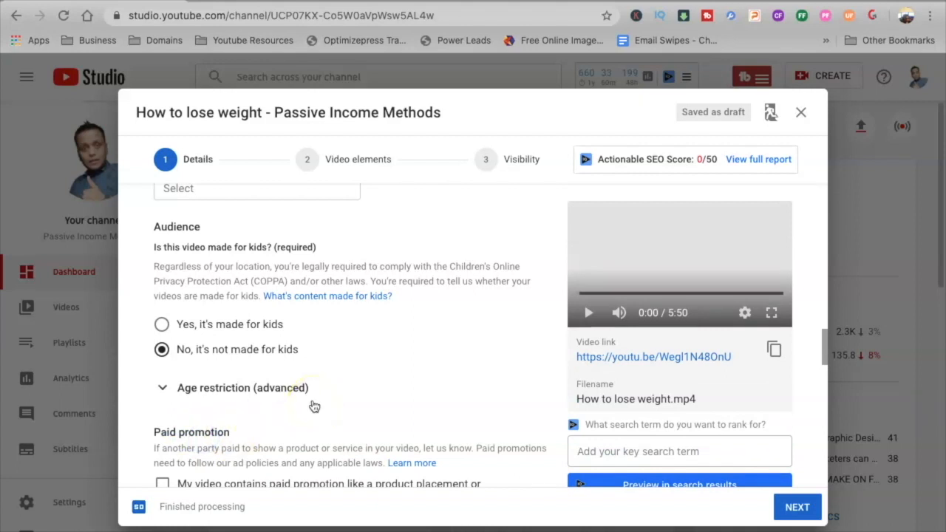
{"action": "left_click", "coordinate": [816, 376]}
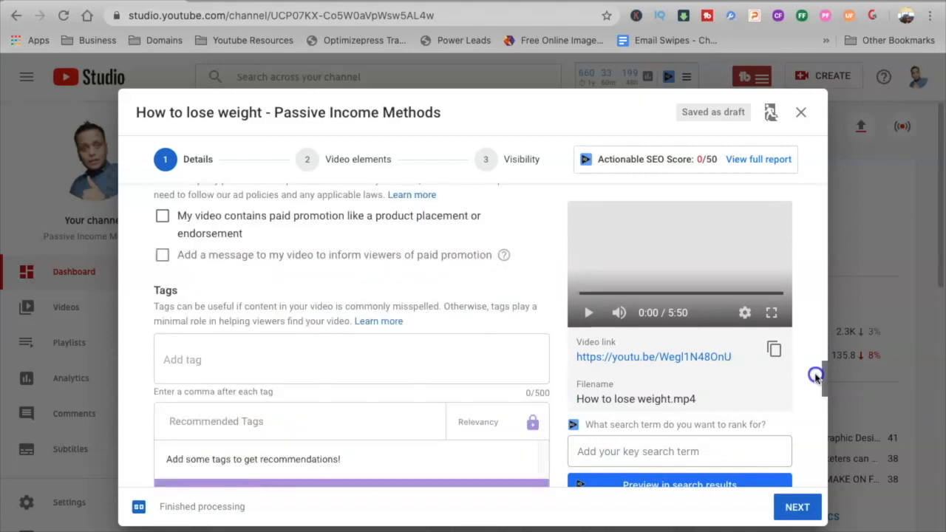
{"action": "left_click_drag", "start_coordinate": [816, 376], "coordinate": [818, 464]}
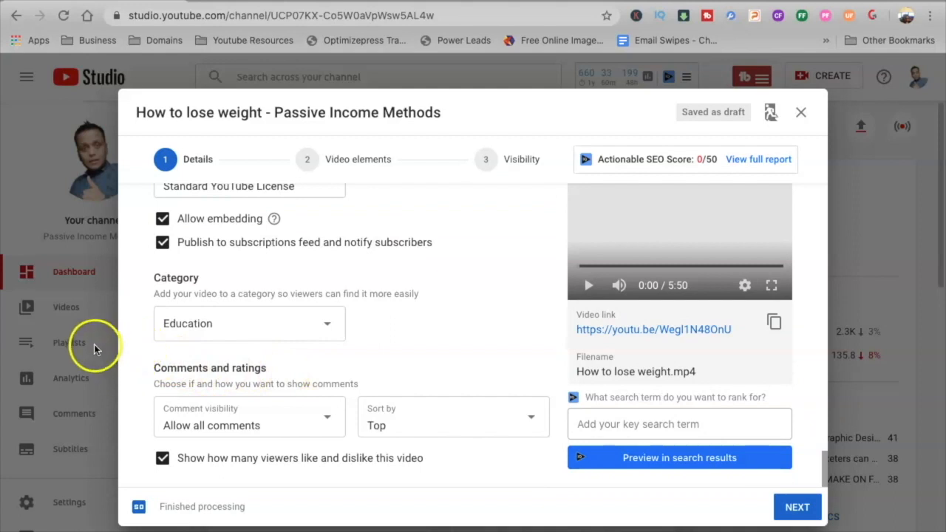
{"action": "left_click", "coordinate": [315, 328]}
{"action": "left_click", "coordinate": [446, 340]}
Step: Proceed to the video elements and add a Subscribe element to a new end screen
{"action": "left_click", "coordinate": [812, 508]}
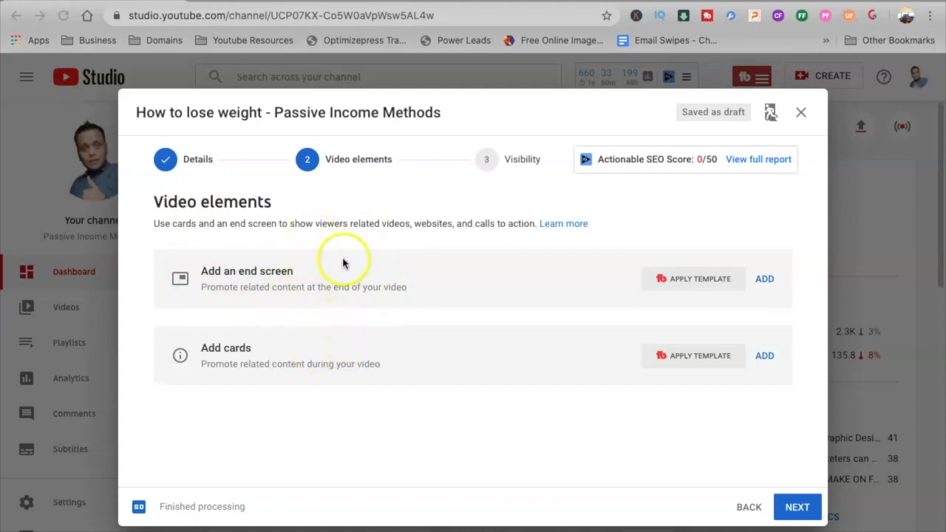
{"action": "left_click", "coordinate": [570, 304]}
{"action": "left_click", "coordinate": [765, 278]}
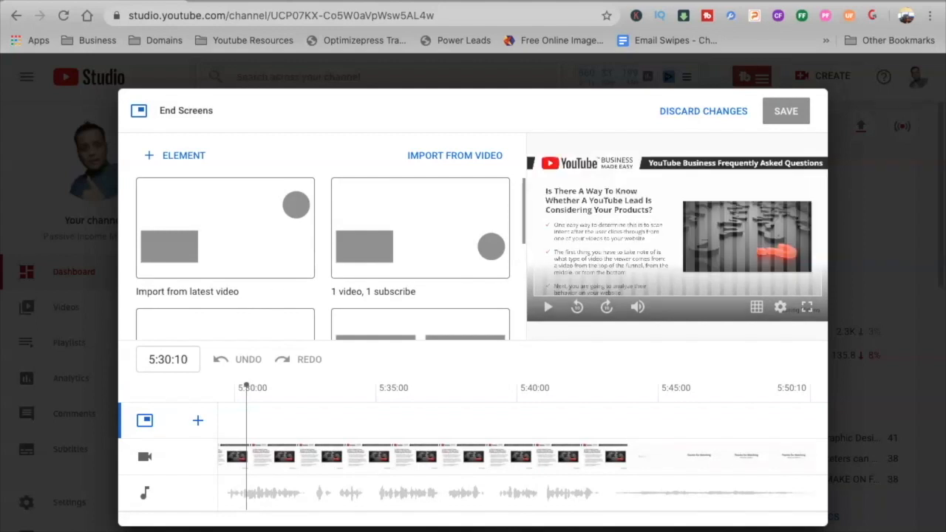
{"action": "left_click", "coordinate": [186, 154]}
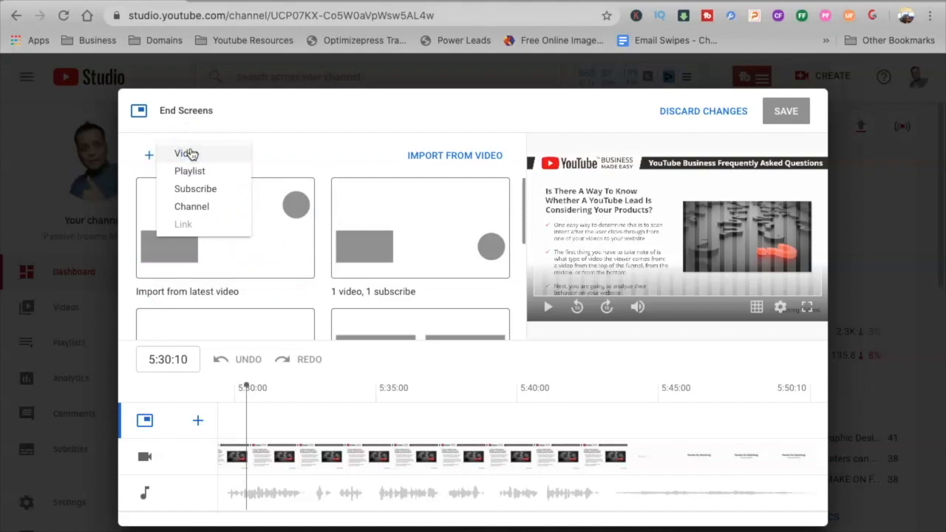
{"action": "left_click", "coordinate": [201, 189]}
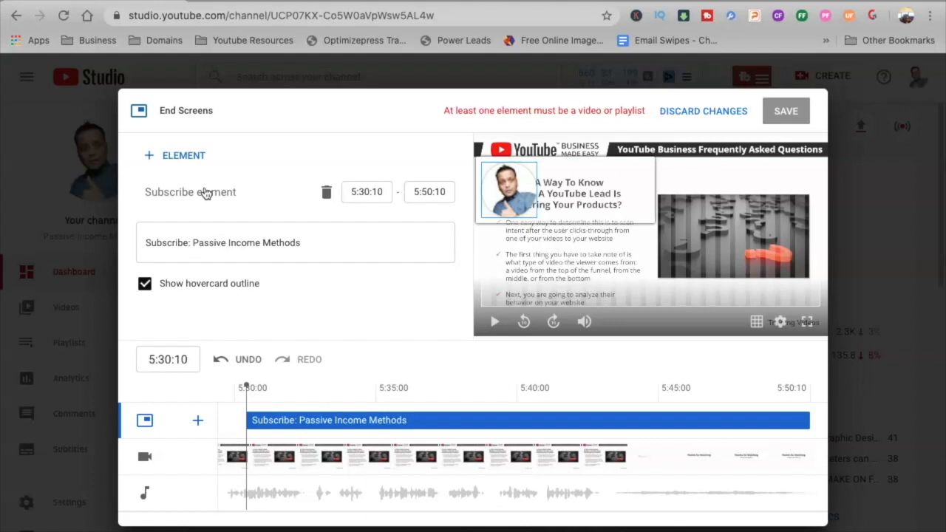
Step: Add a video element set to Best for viewer, then save the end screen and continue to the visibility settings
{"action": "left_click_drag", "start_coordinate": [246, 388], "coordinate": [362, 392]}
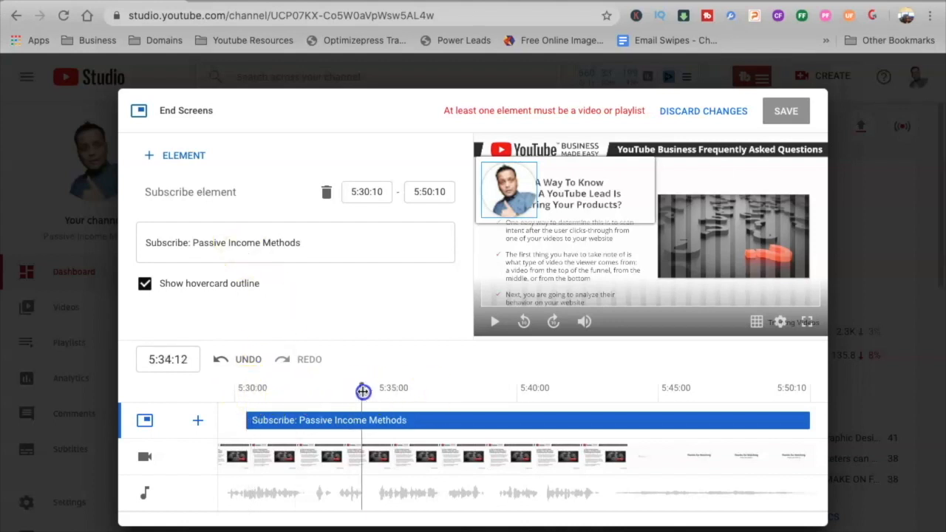
{"action": "left_click", "coordinate": [177, 158]}
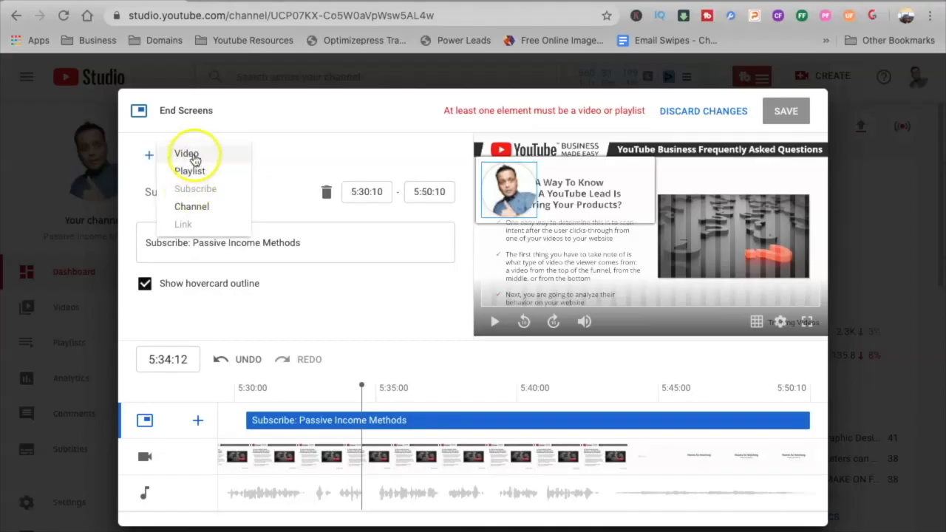
{"action": "left_click", "coordinate": [186, 151]}
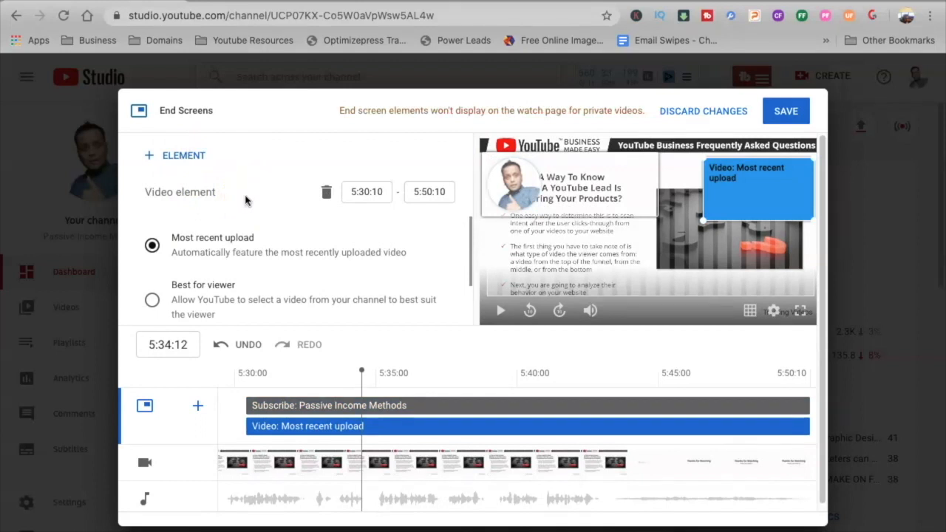
{"action": "left_click", "coordinate": [153, 300]}
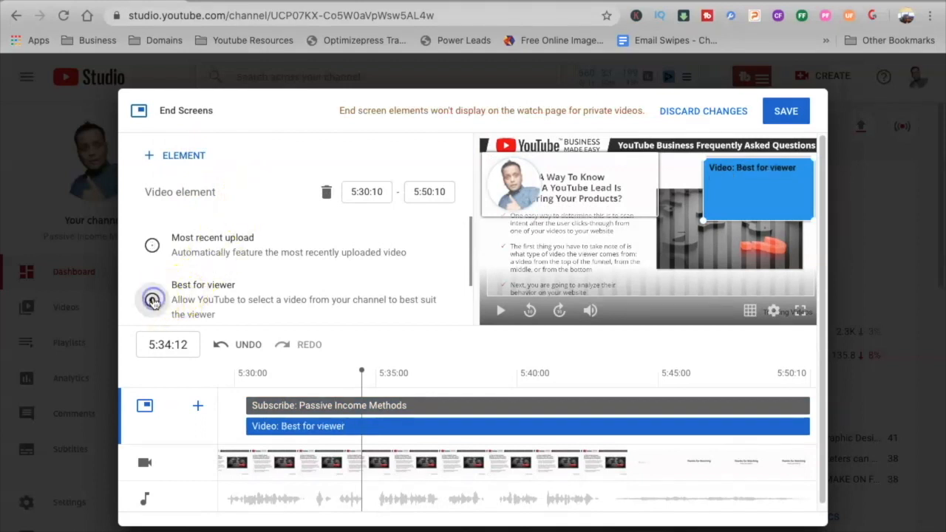
{"action": "left_click", "coordinate": [785, 111]}
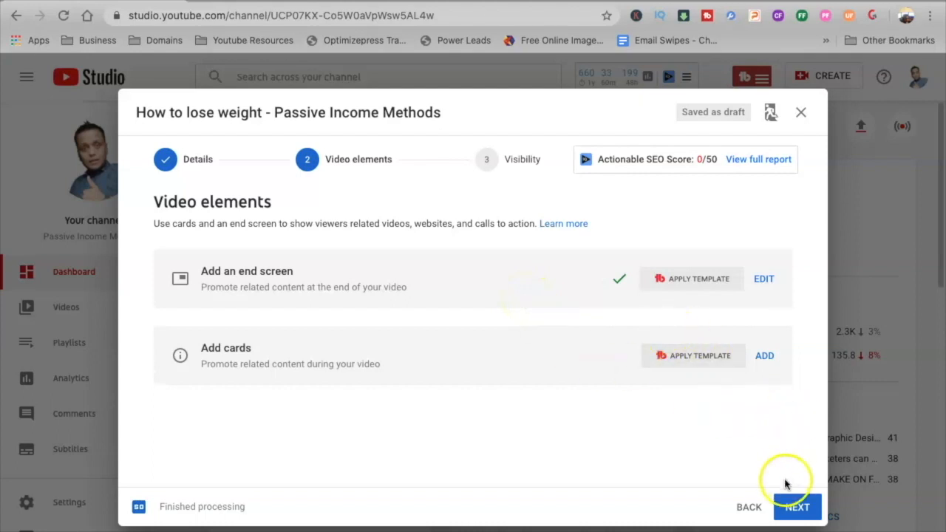
{"action": "left_click", "coordinate": [797, 507]}
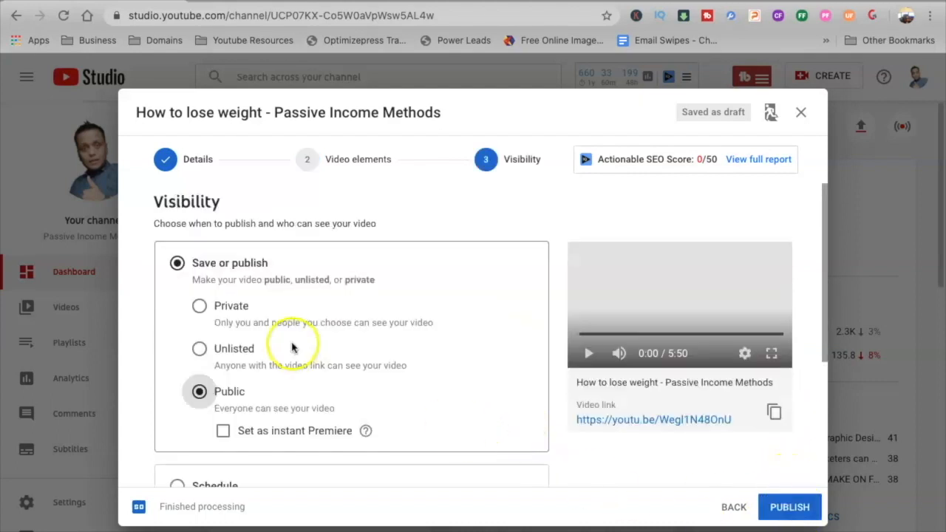